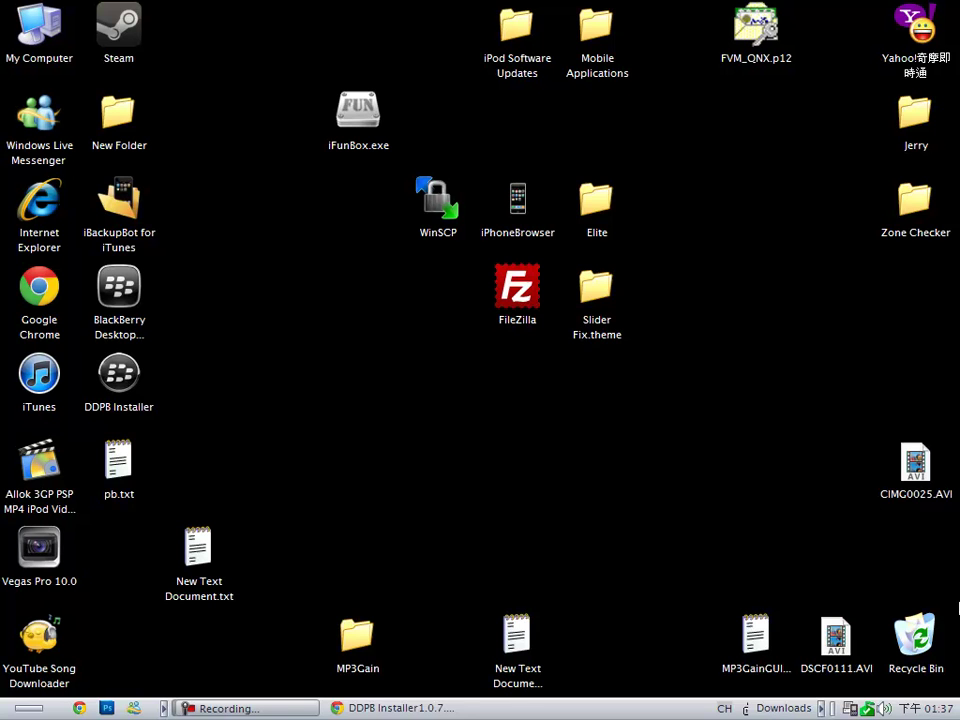
Bring Chrome forward and open the PlayBook OS 2.0 beta registration page from the bookmarks overflow.
left_click(393, 710)
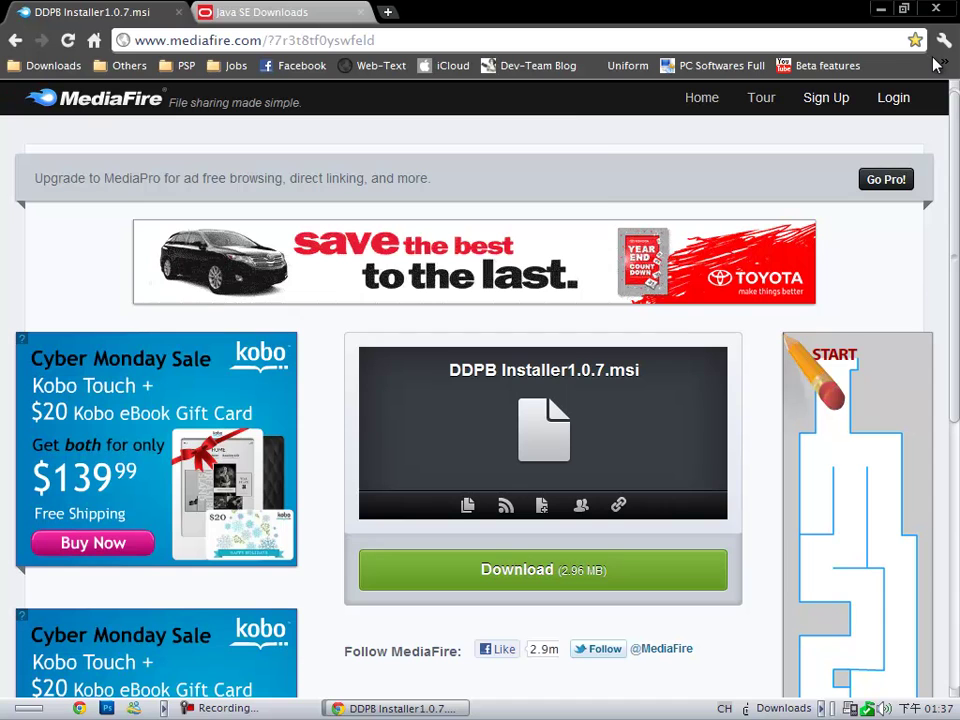
left_click(944, 65)
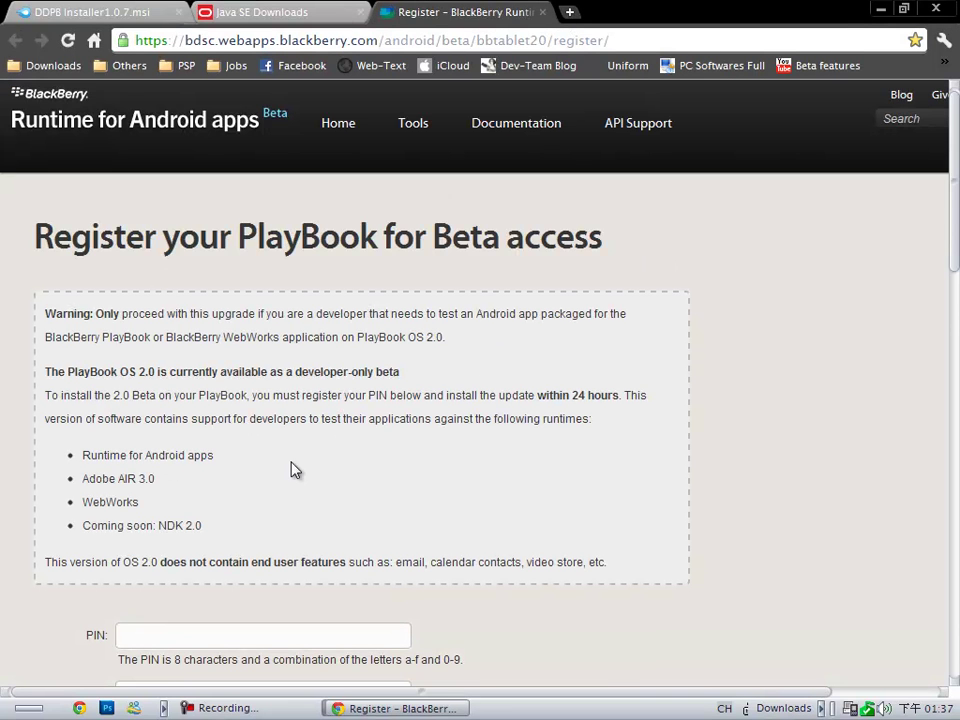
scroll(295, 470, "down", 2)
left_click(197, 512)
left_click(122, 446)
left_click(154, 514)
Scroll through the registration page to read the rest of it.
scroll(30, 555, "down", 1)
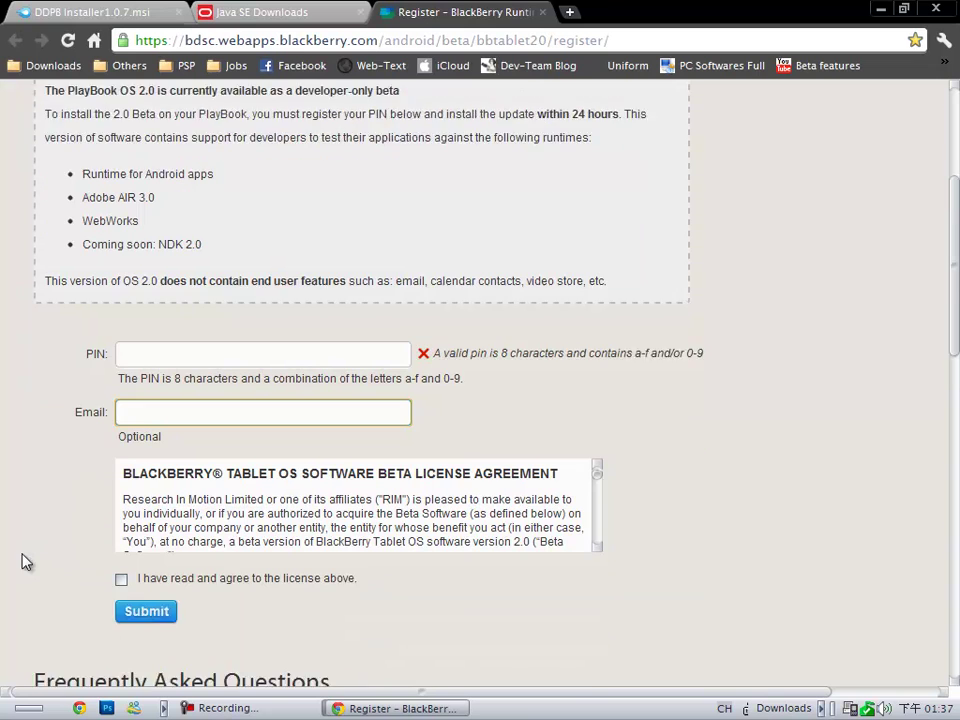
scroll(22, 562, "down", 1)
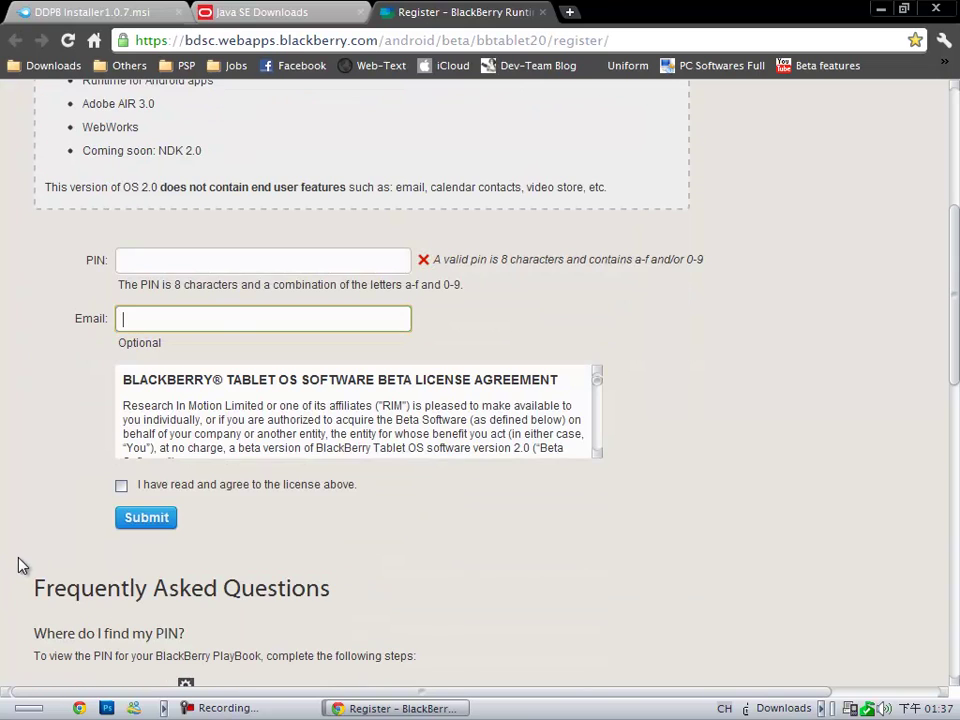
scroll(22, 565, "down", 1)
scroll(22, 565, "down", 1)
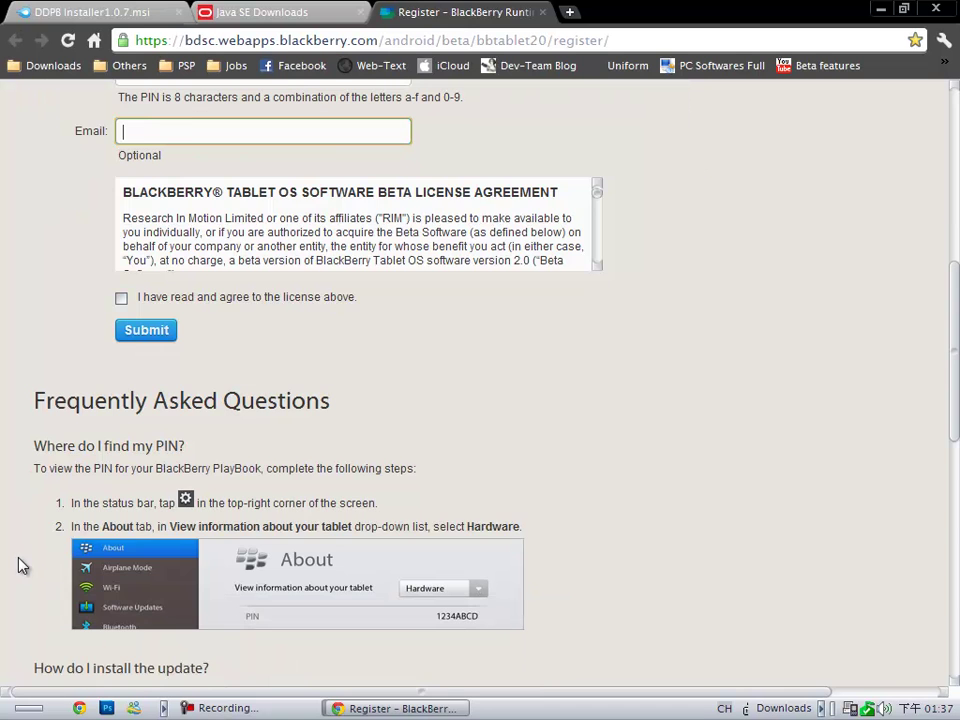
scroll(22, 565, "down", 3)
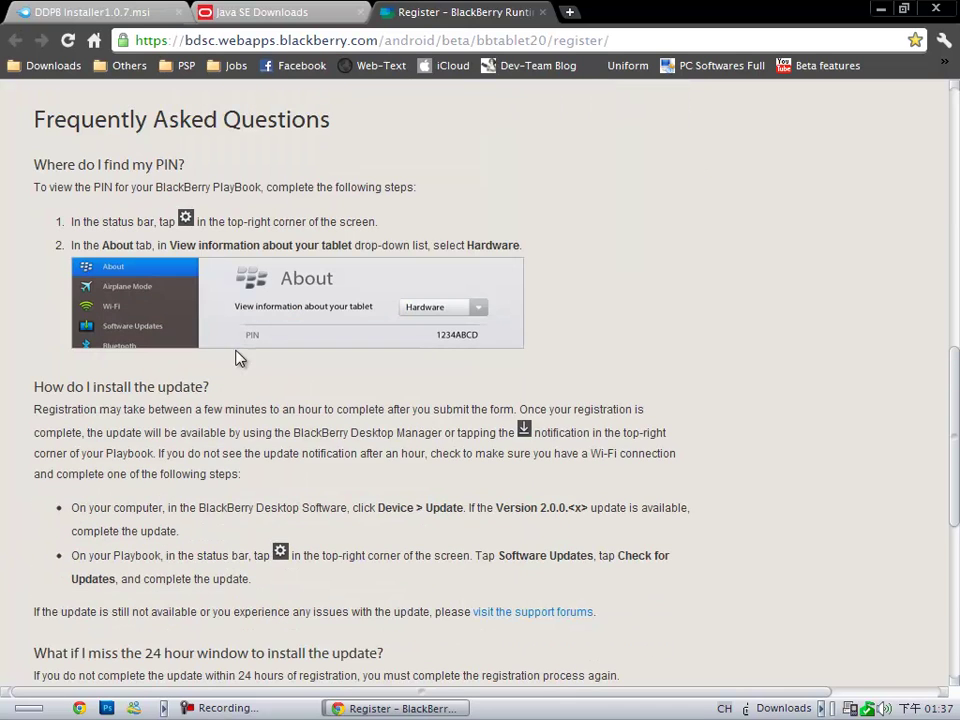
scroll(180, 409, "down", 5)
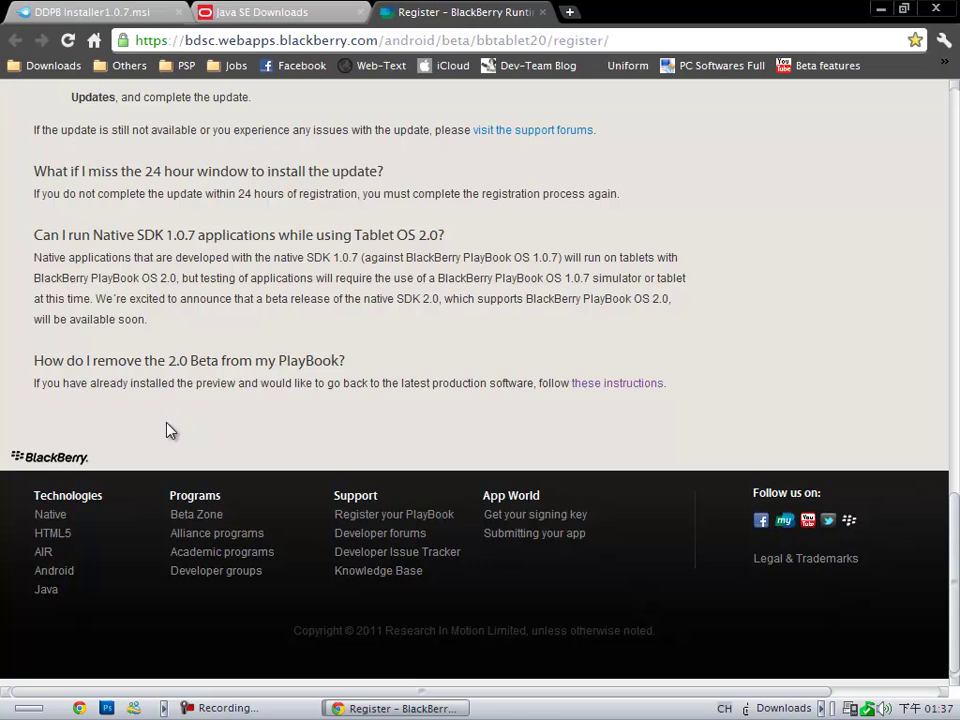
scroll(148, 446, "up", 10)
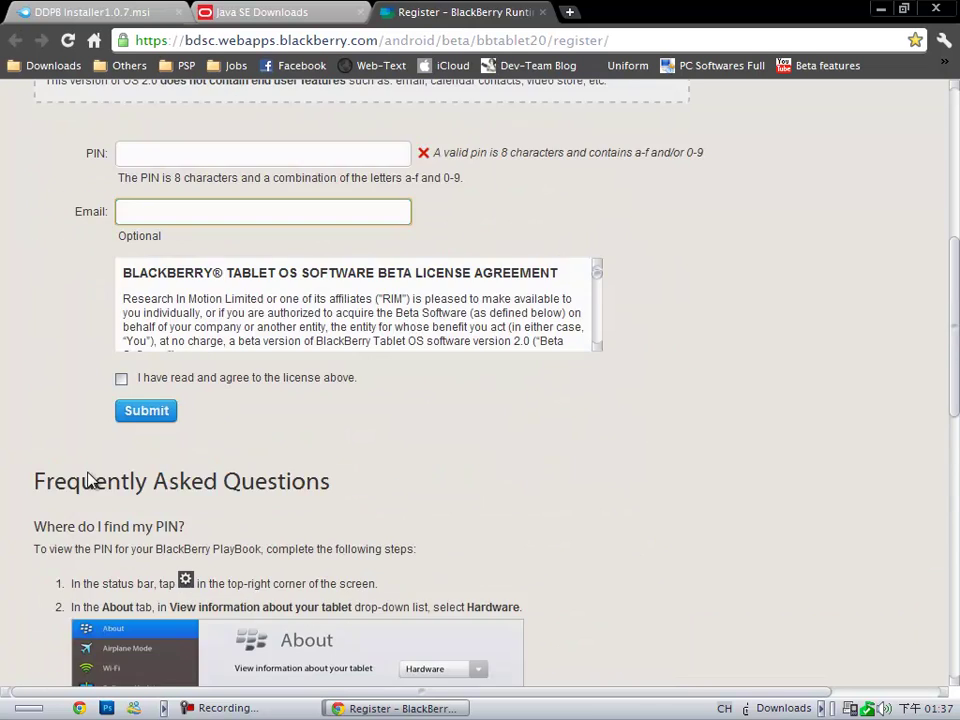
scroll(88, 480, "up", 2)
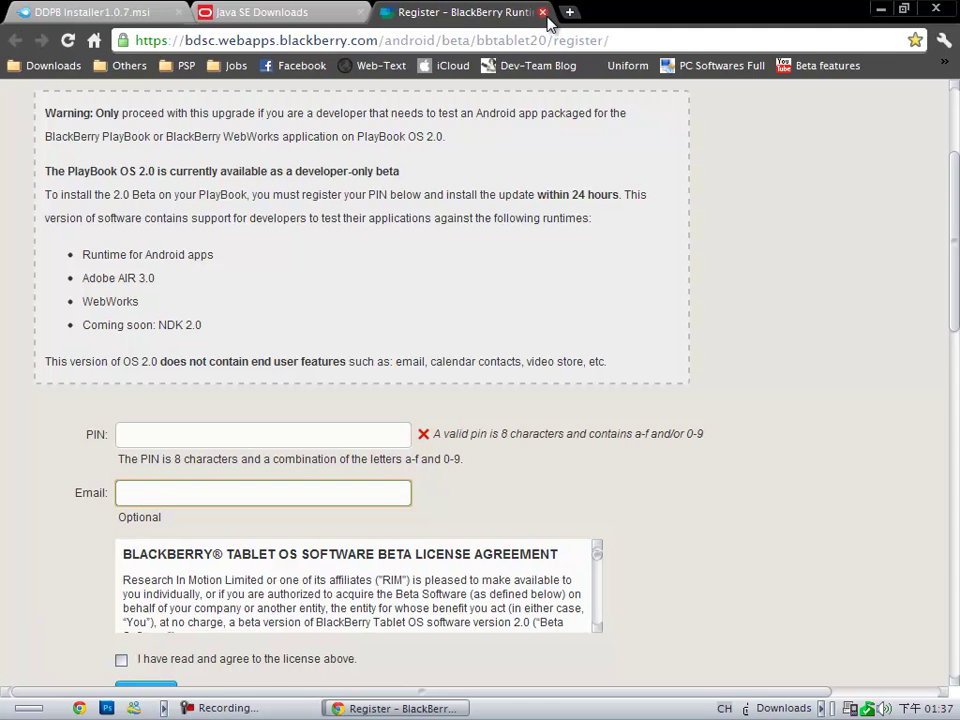
Close the PlayBook registration and DDPB Installer download tabs.
left_click(543, 12)
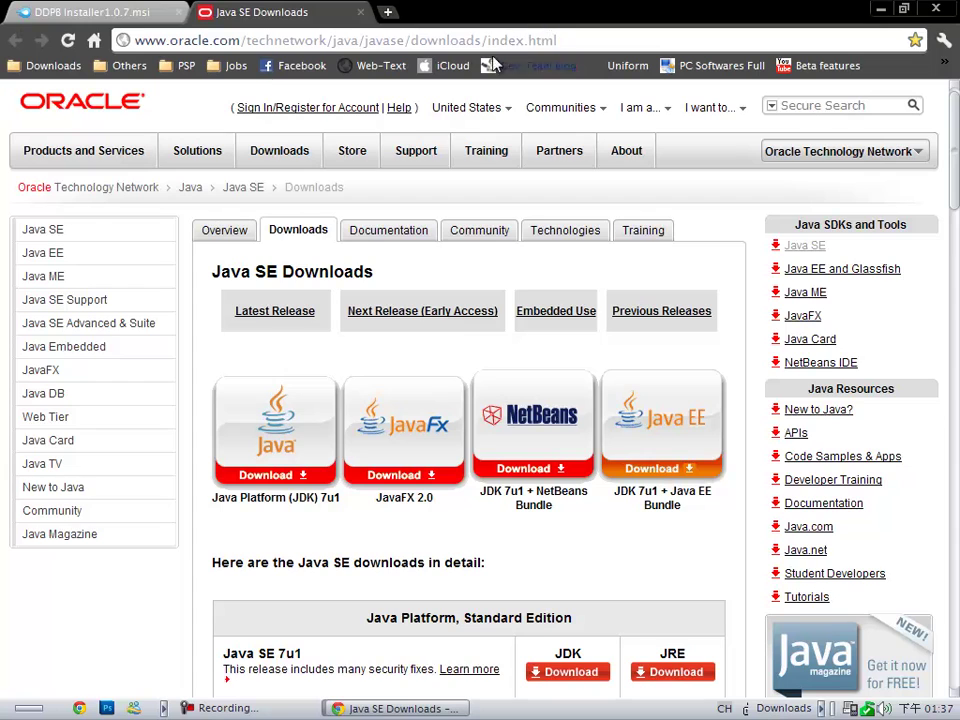
left_click(133, 12)
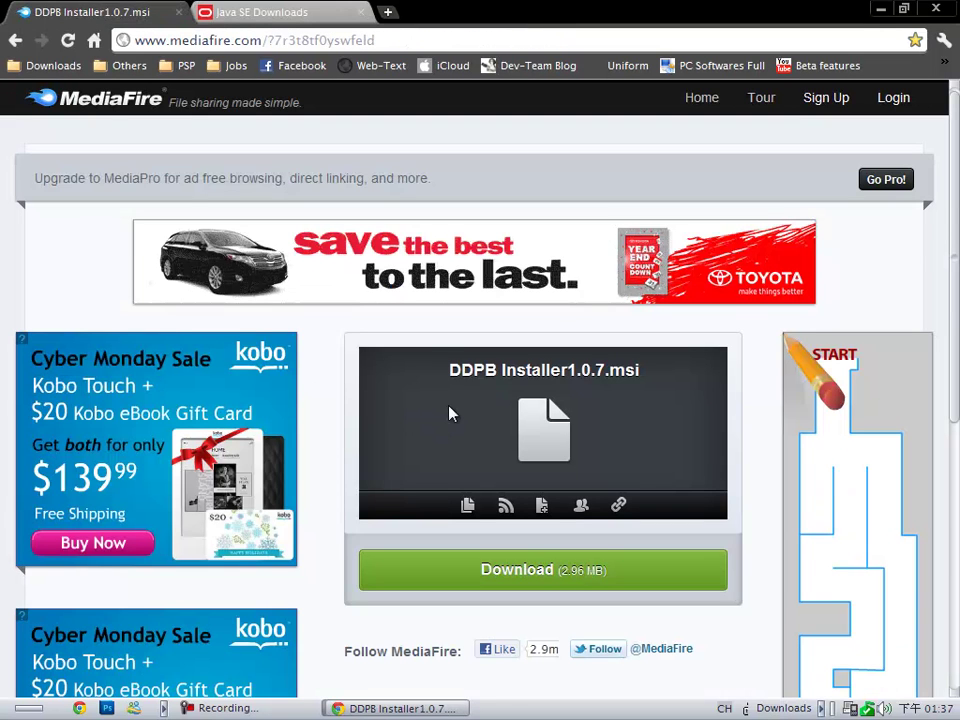
left_click(179, 13)
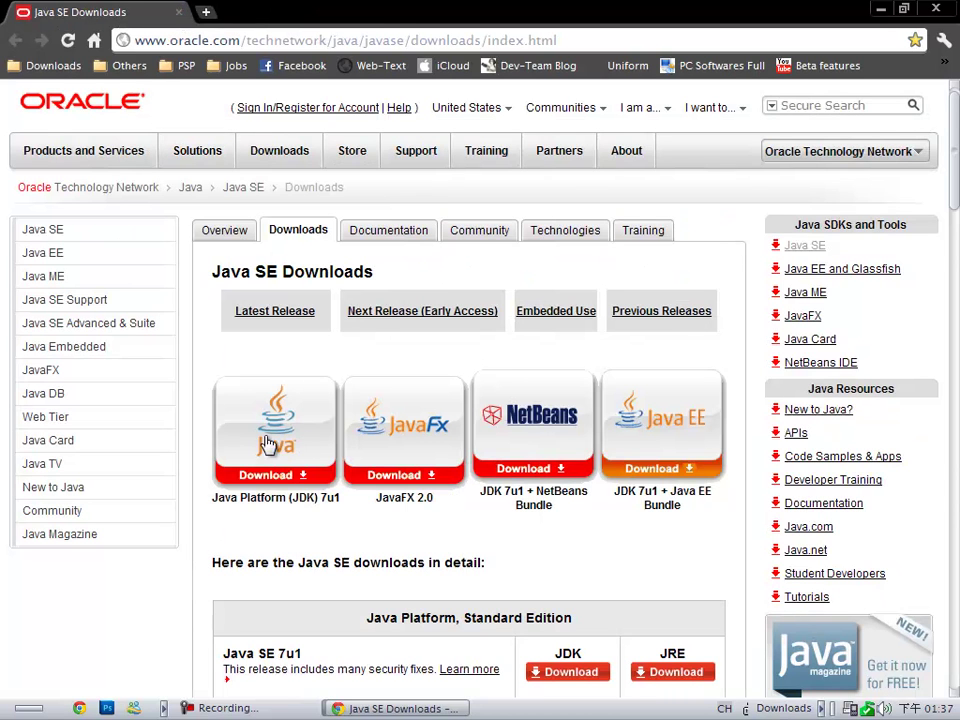
Close Chrome, launch DDPB Installer, and glance at the downloaded .bar files in the Downloads toolbar.
left_click(940, 8)
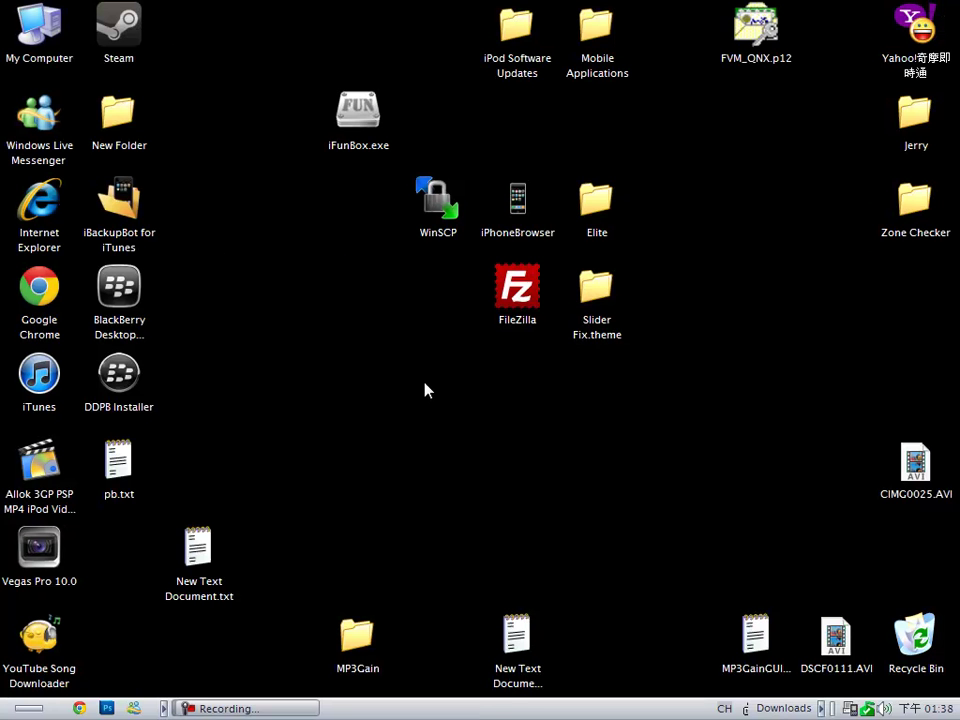
double_click(118, 378)
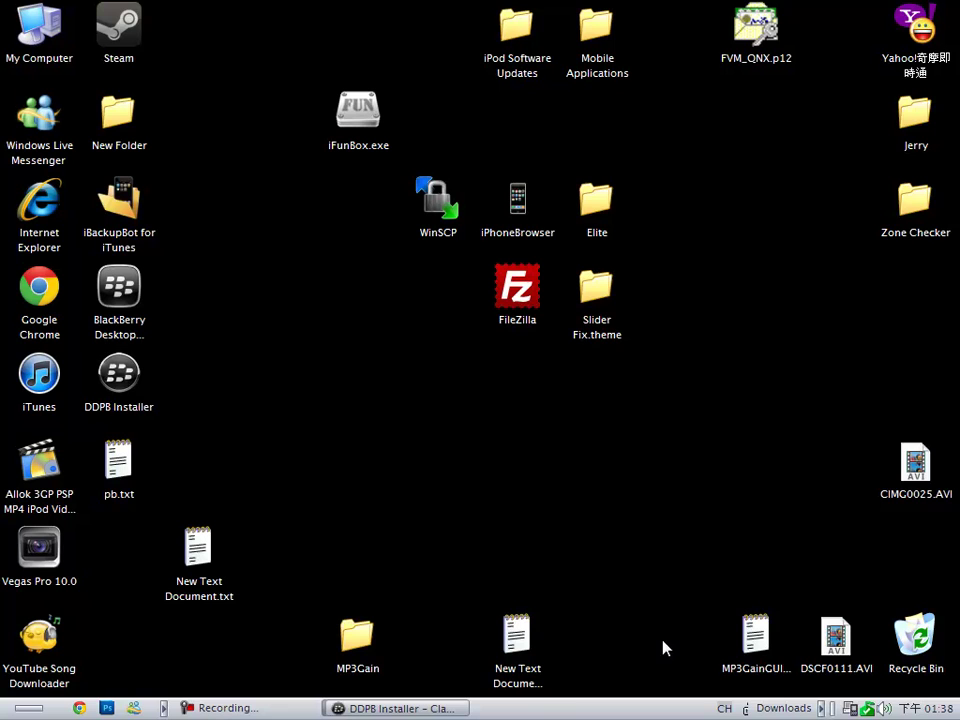
left_click(824, 710)
mouse_move(824, 690)
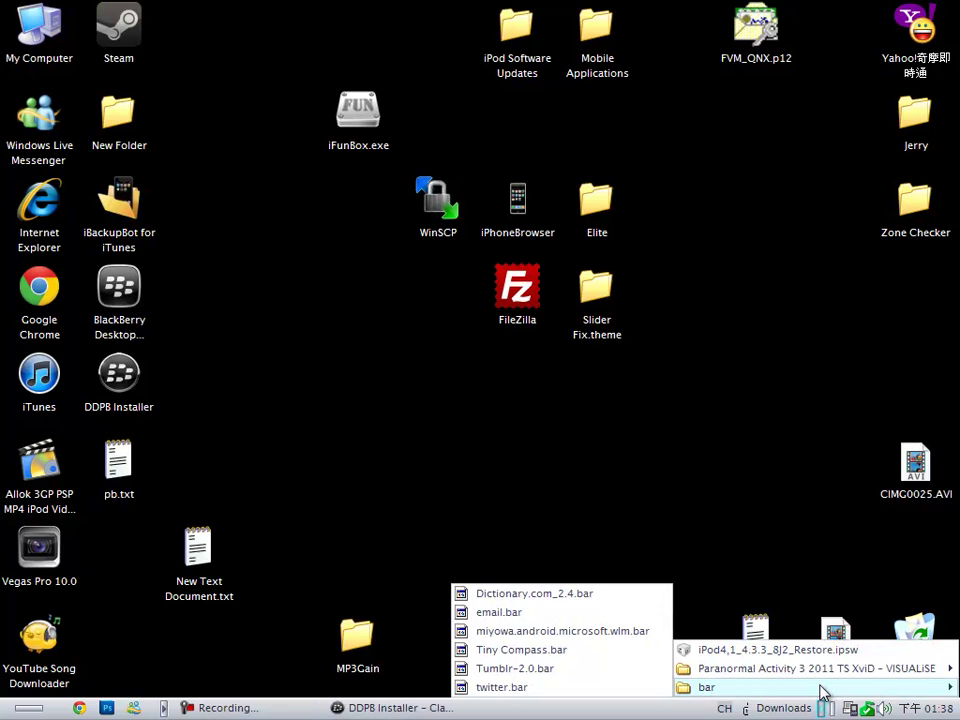
left_click(248, 662)
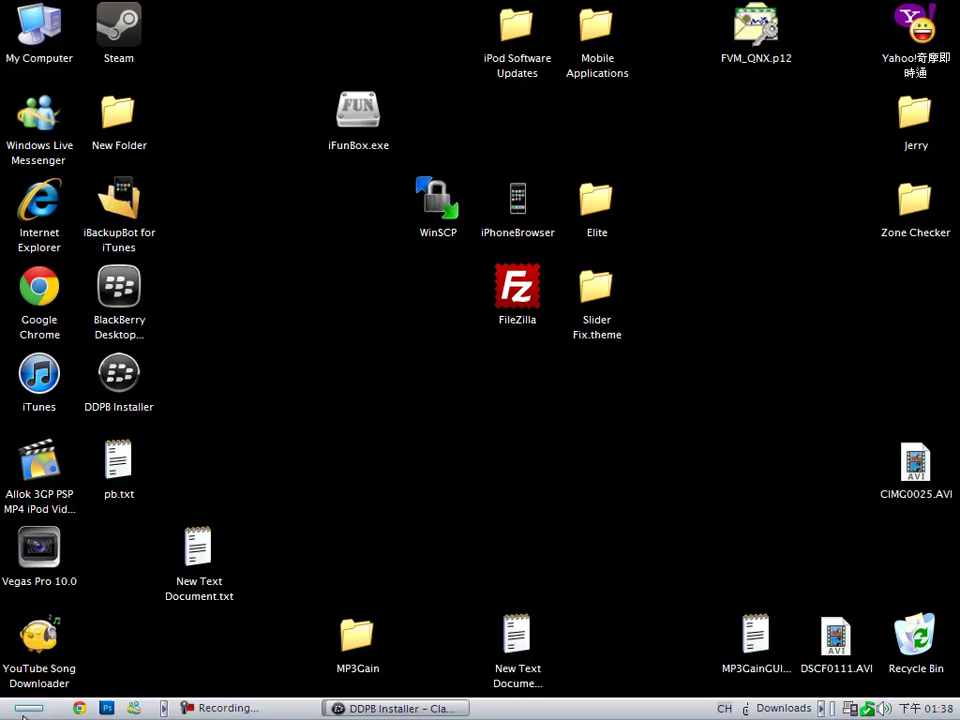
Open My Pictures, view screenshots IMG_00000005.jpg through IMG_00000007.jpg, then close the viewer.
left_click(30, 708)
left_click(246, 270)
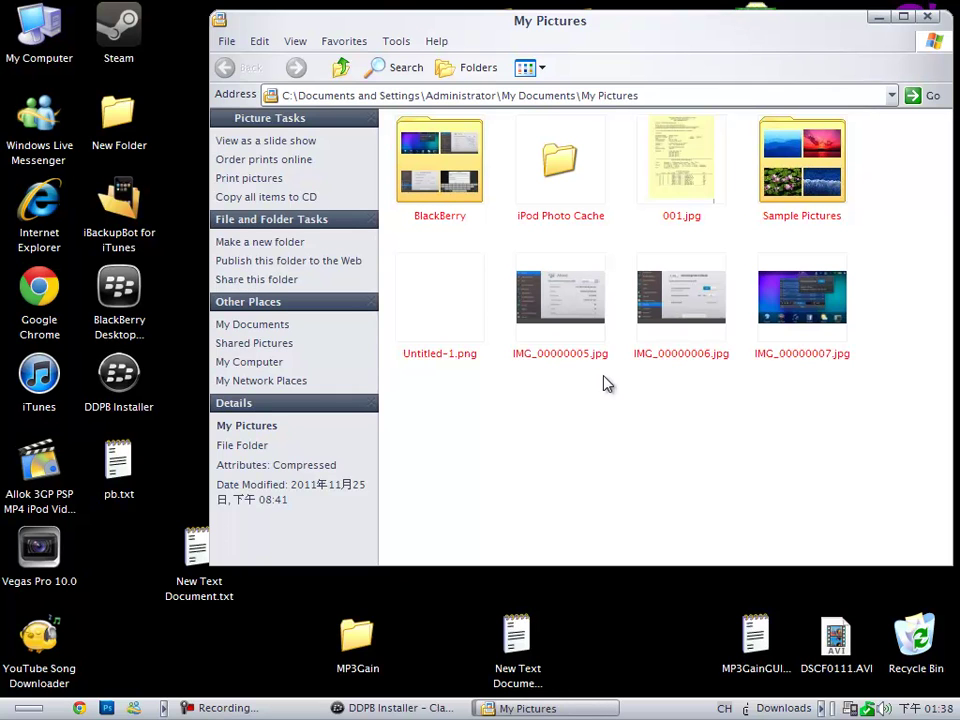
double_click(567, 340)
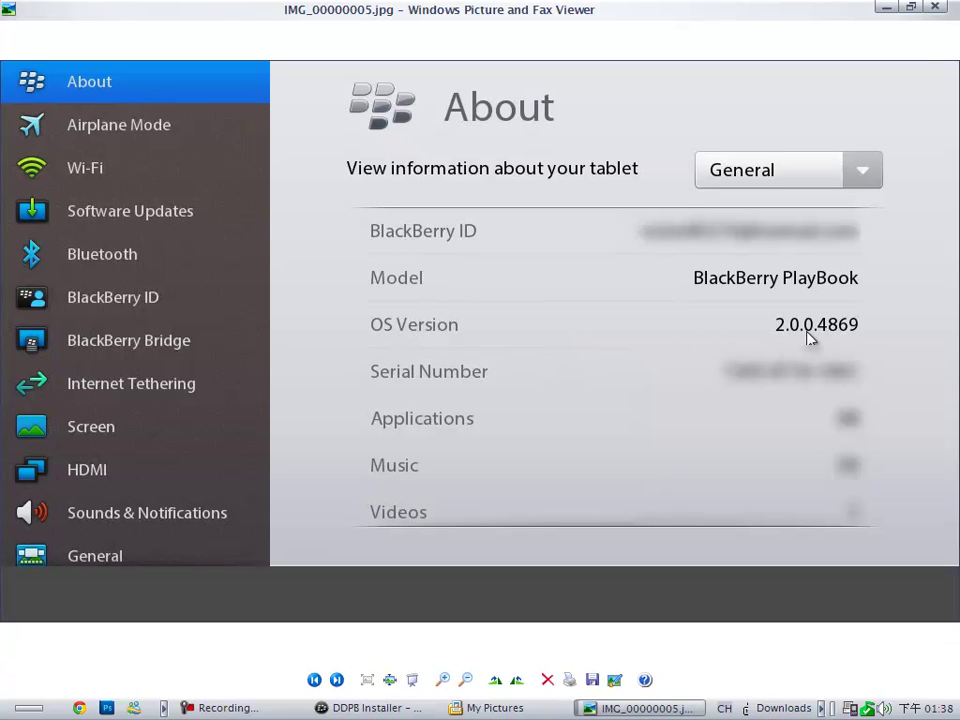
left_click(336, 683)
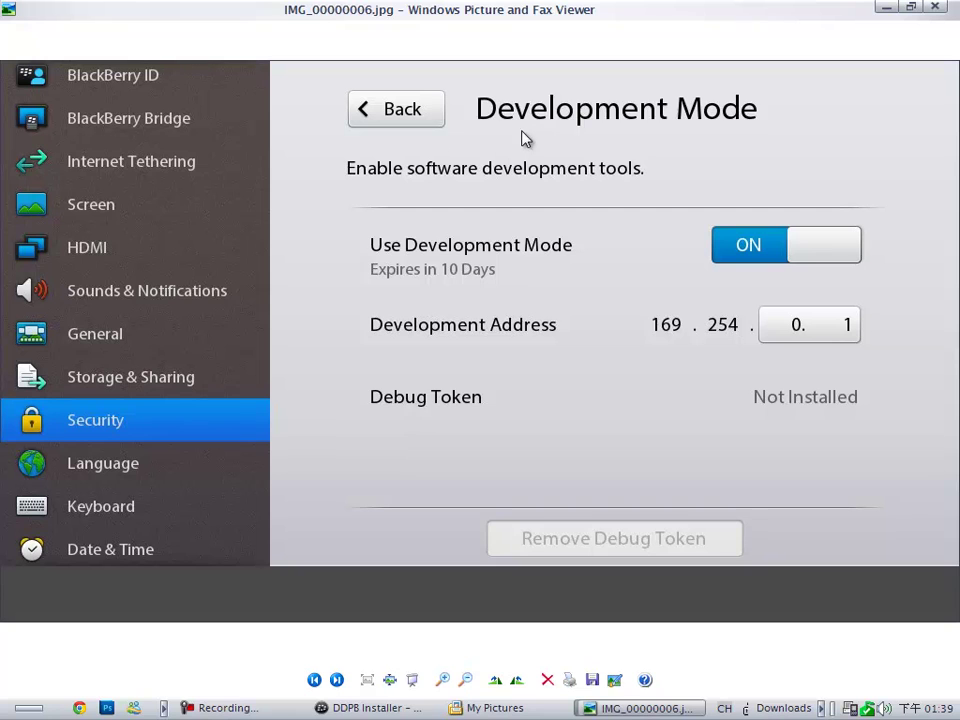
left_click(337, 681)
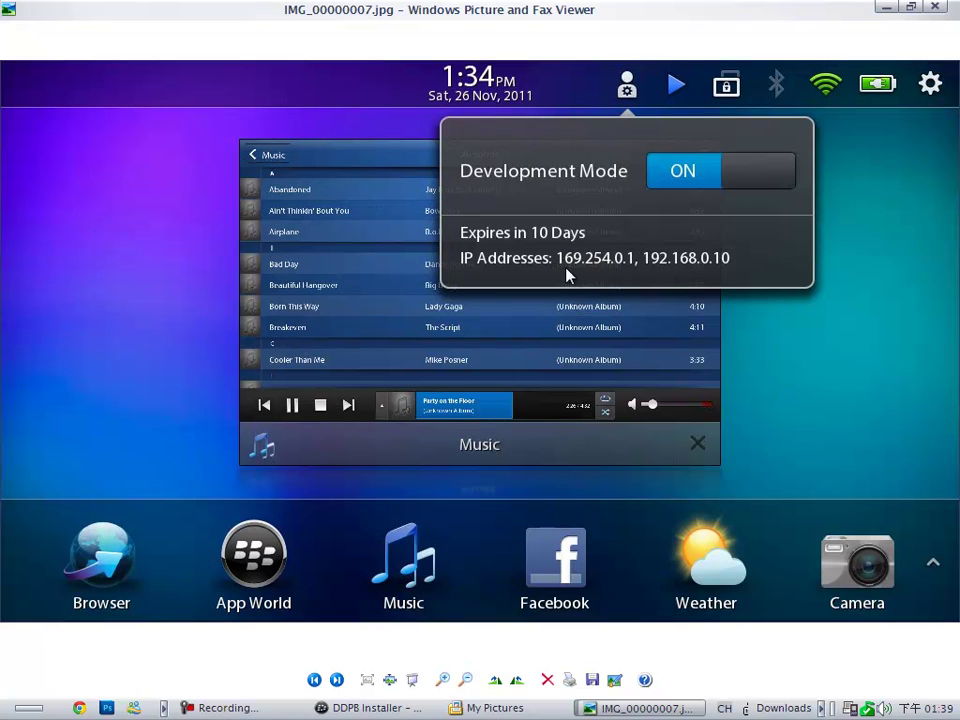
left_click(936, 8)
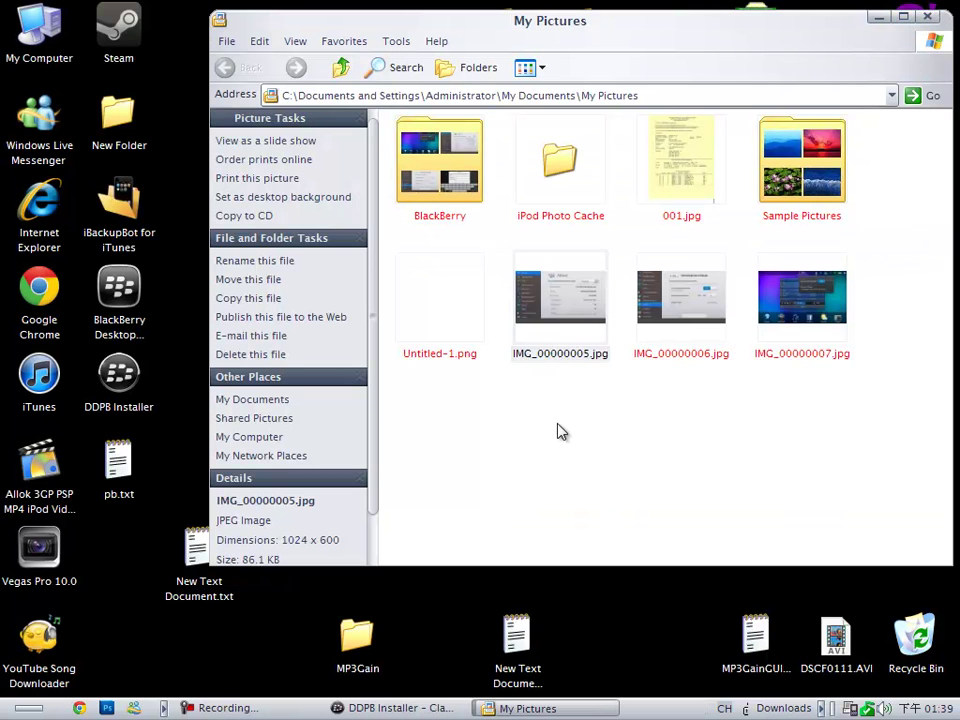
Show the desktop with Windows+D, hiding the My Pictures window.
key("super+d")
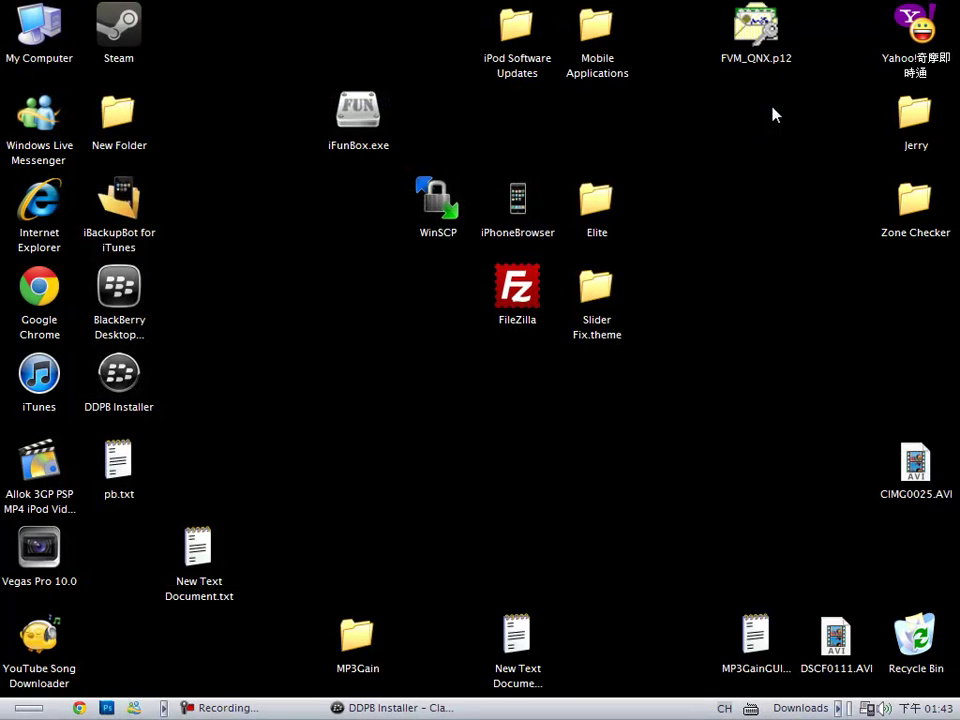
Go through My Computer to the PlayBook (Z:) camera folder and open IMG_00000008.jpg.
left_click(29, 707)
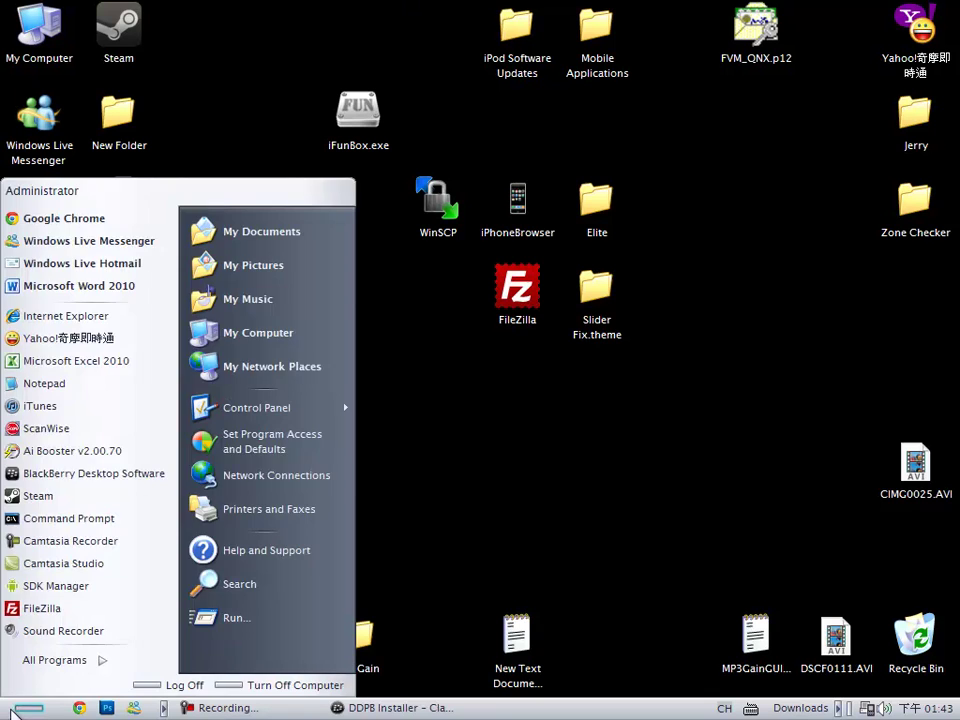
left_click(322, 348)
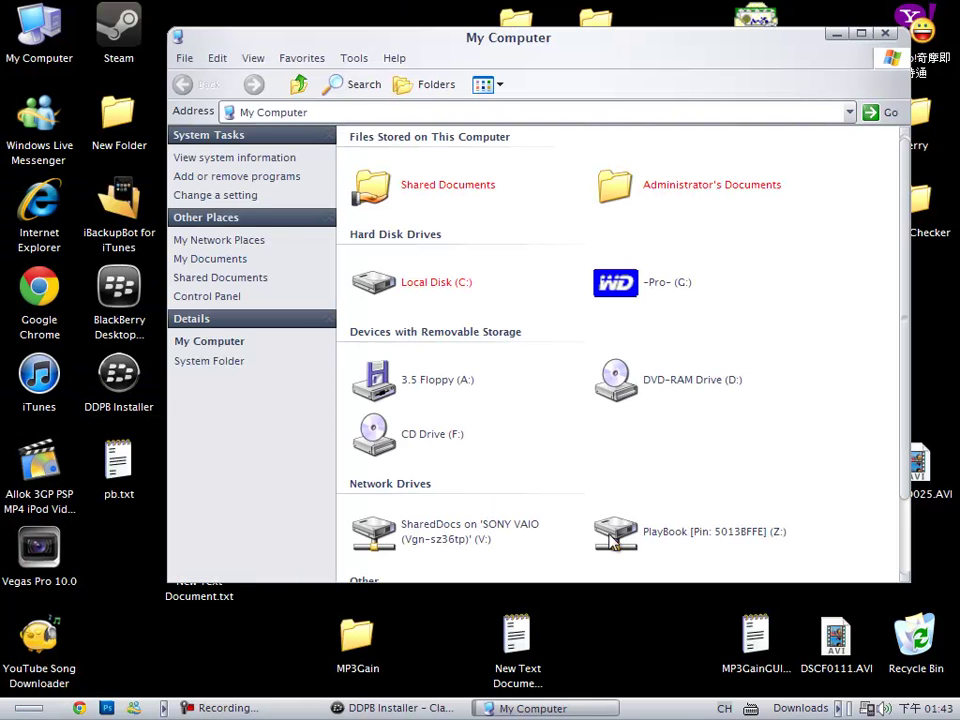
double_click(368, 322)
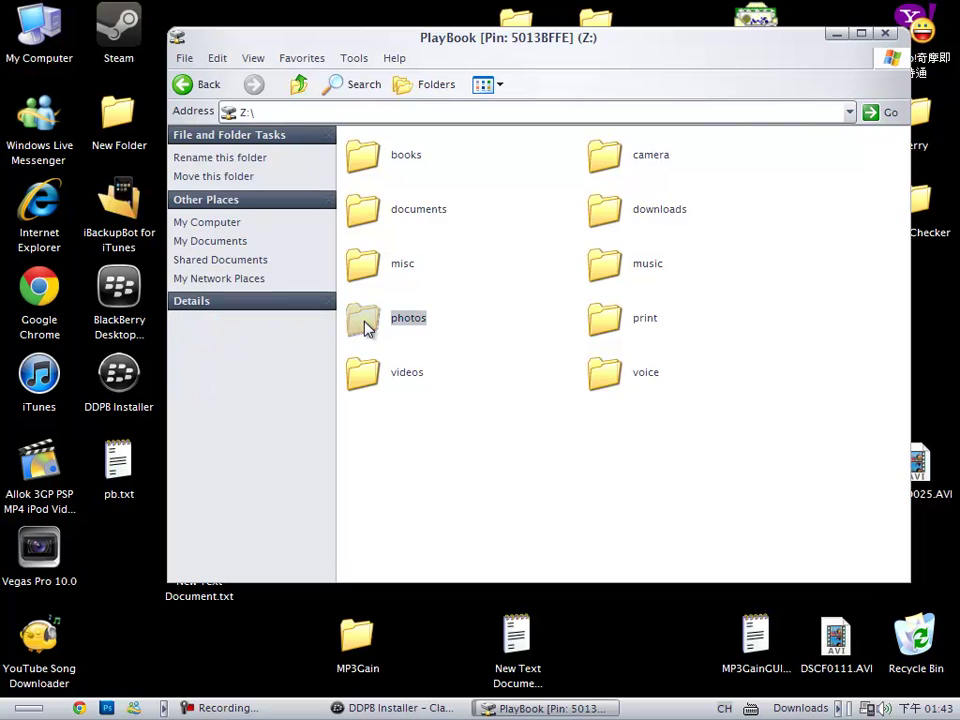
left_click(296, 85)
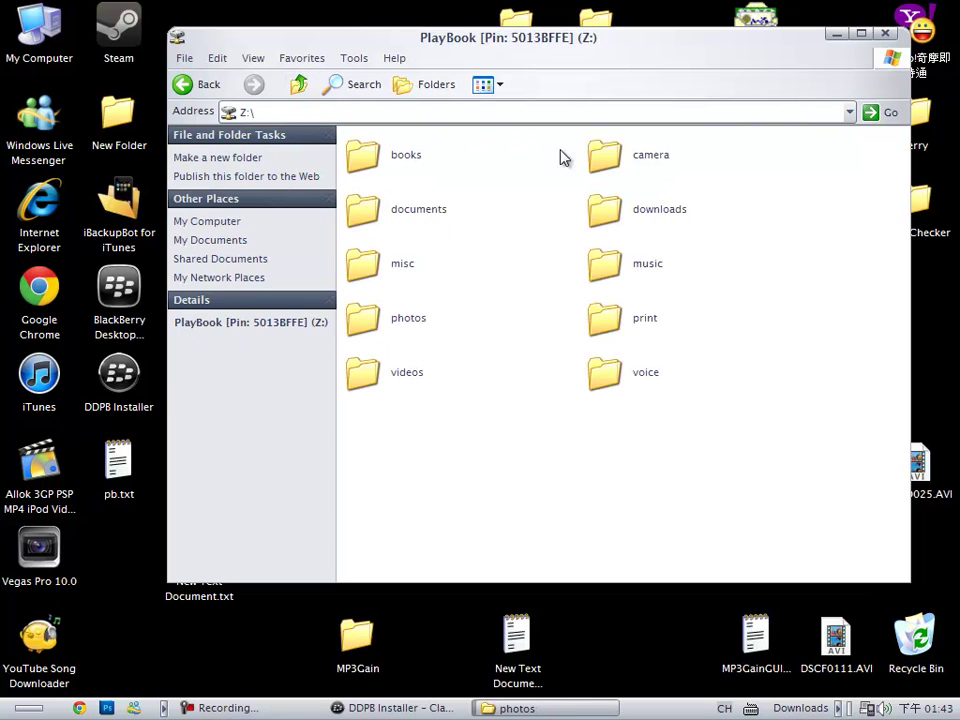
double_click(610, 158)
double_click(536, 506)
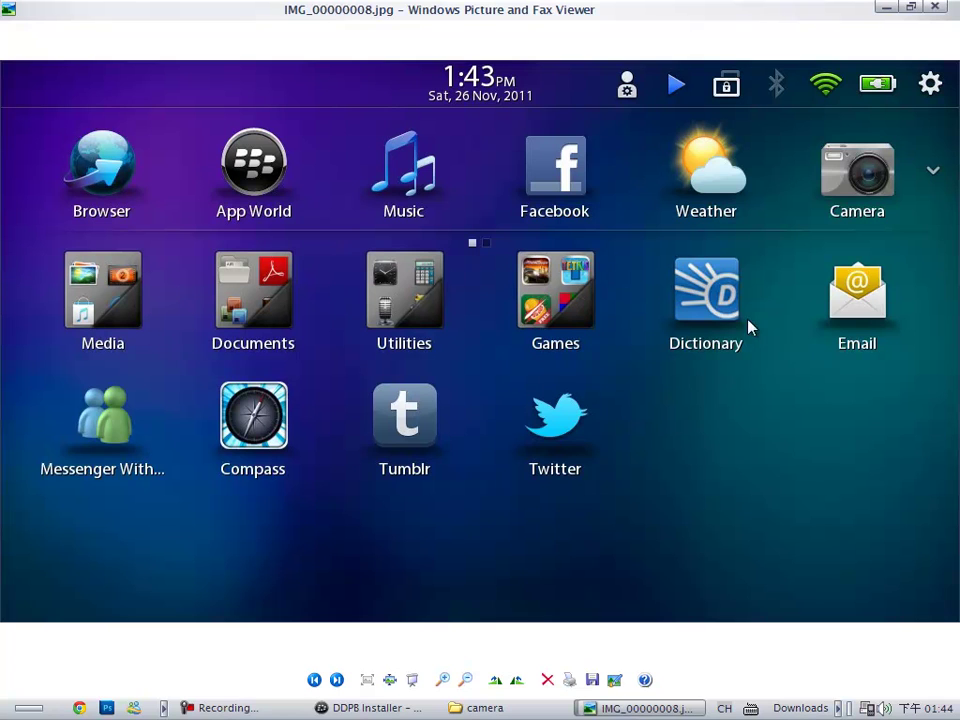
Close the viewer, refresh the camera folder, and view the new IMG_00000009.jpg screenshot.
left_click(337, 680)
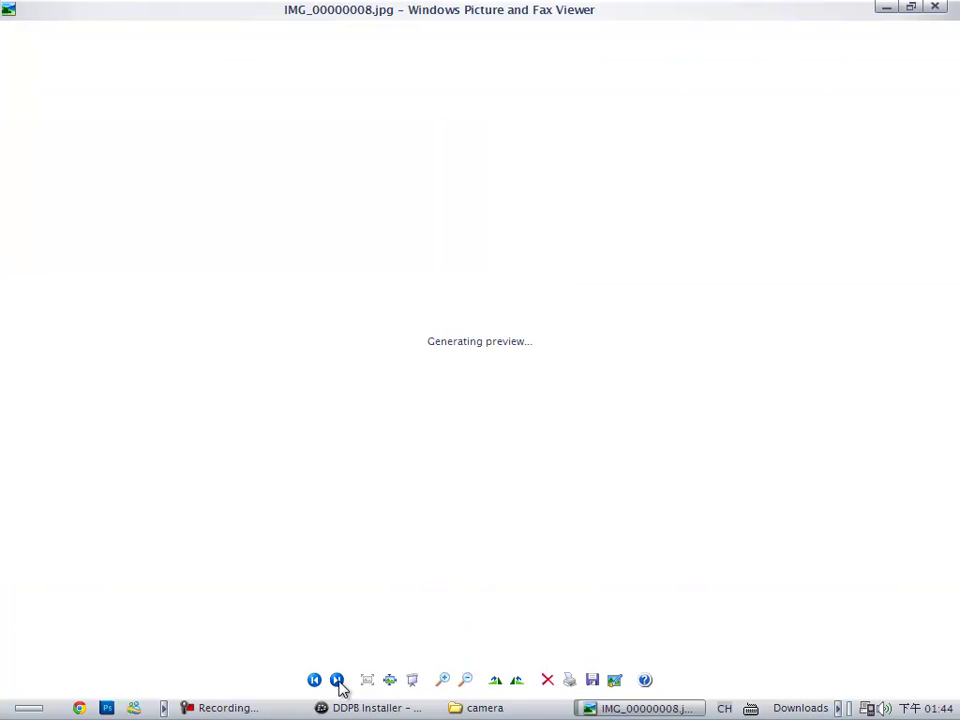
key("alt+F4")
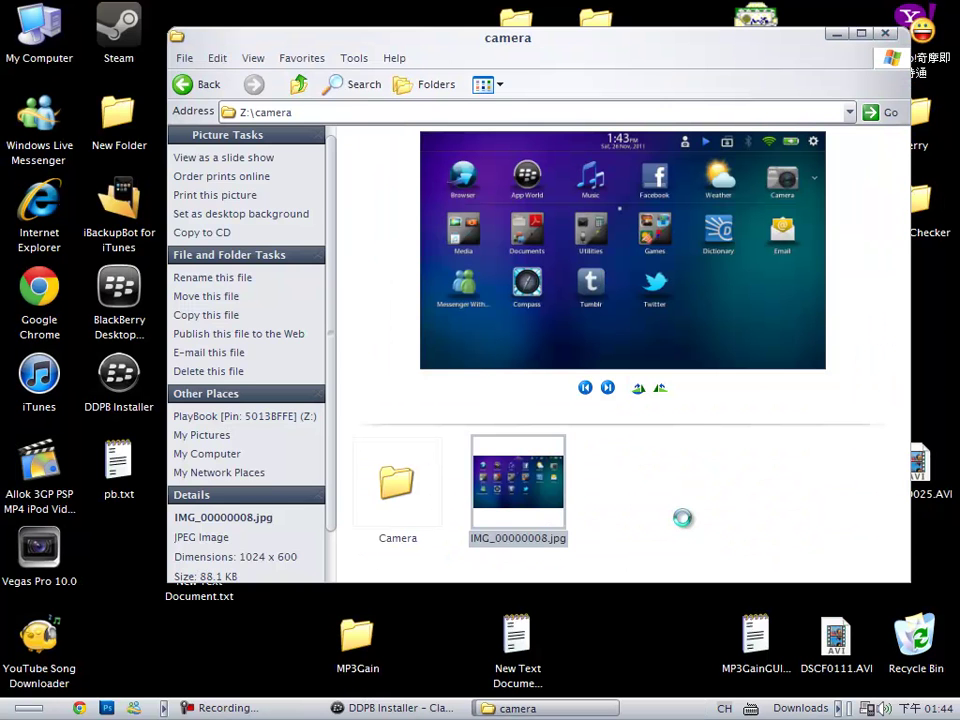
right_click(676, 264)
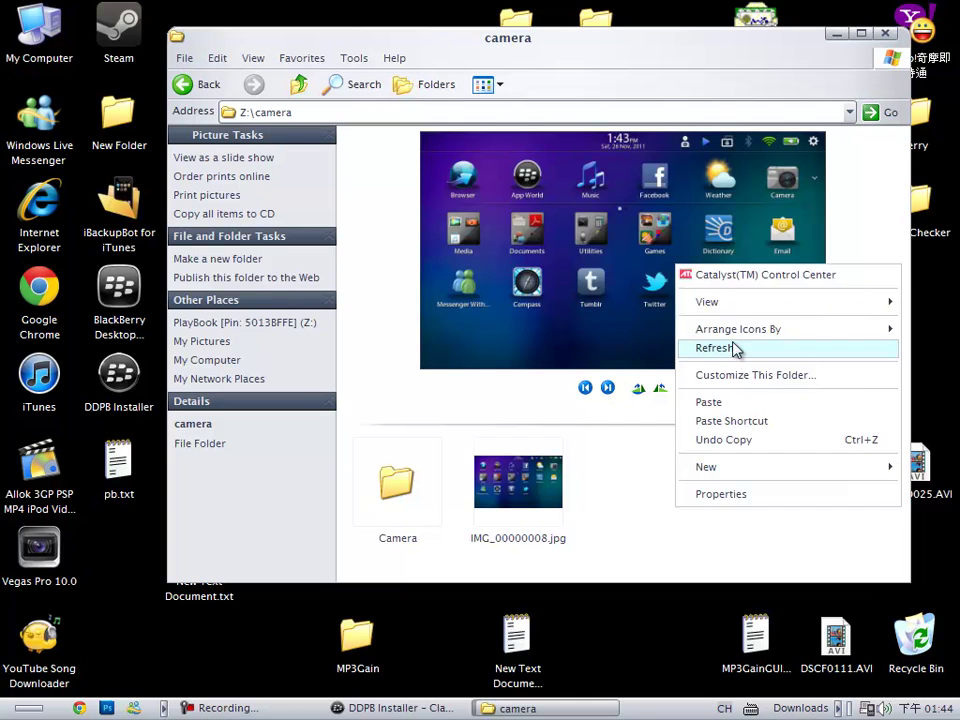
left_click(714, 348)
double_click(664, 506)
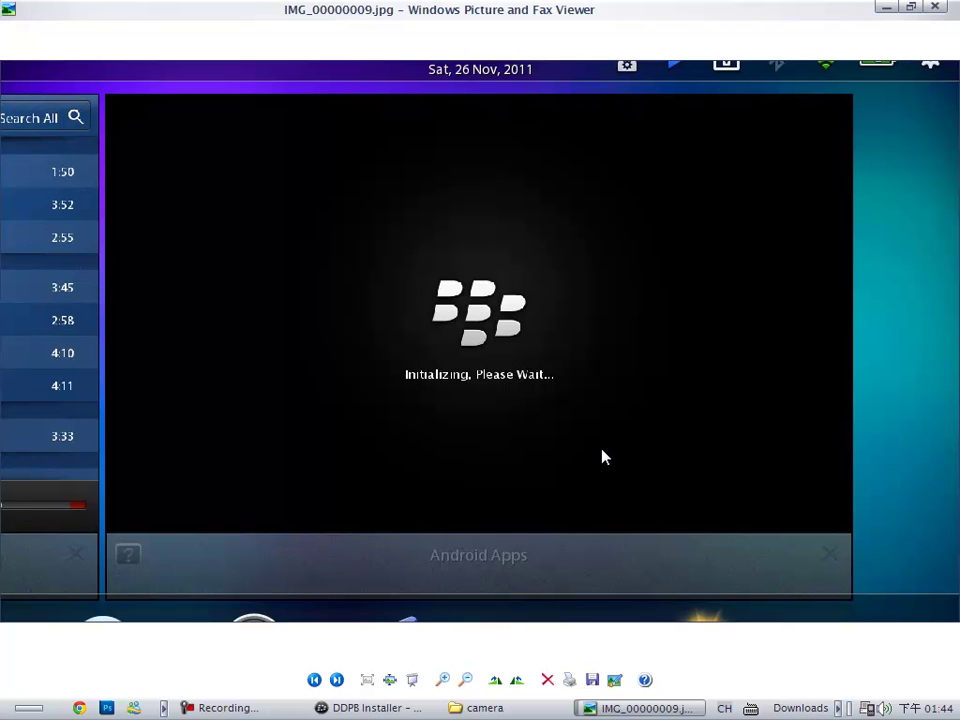
key("alt+F4")
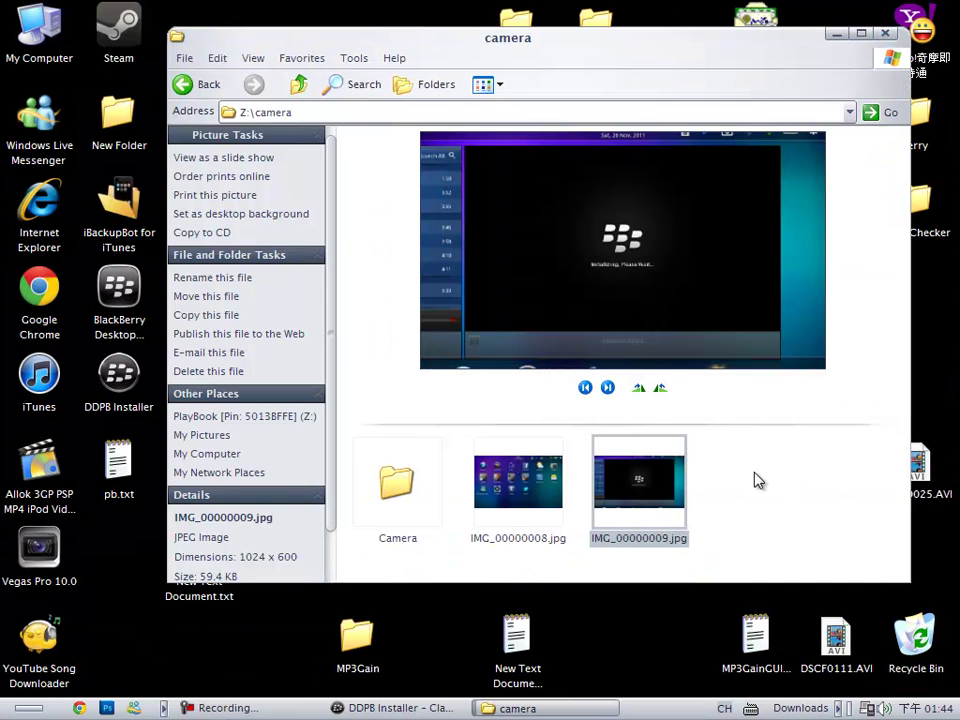
Refresh the camera folder and view the email-setup screenshot IMG_00000010.jpg.
right_click(780, 510)
left_click(729, 563)
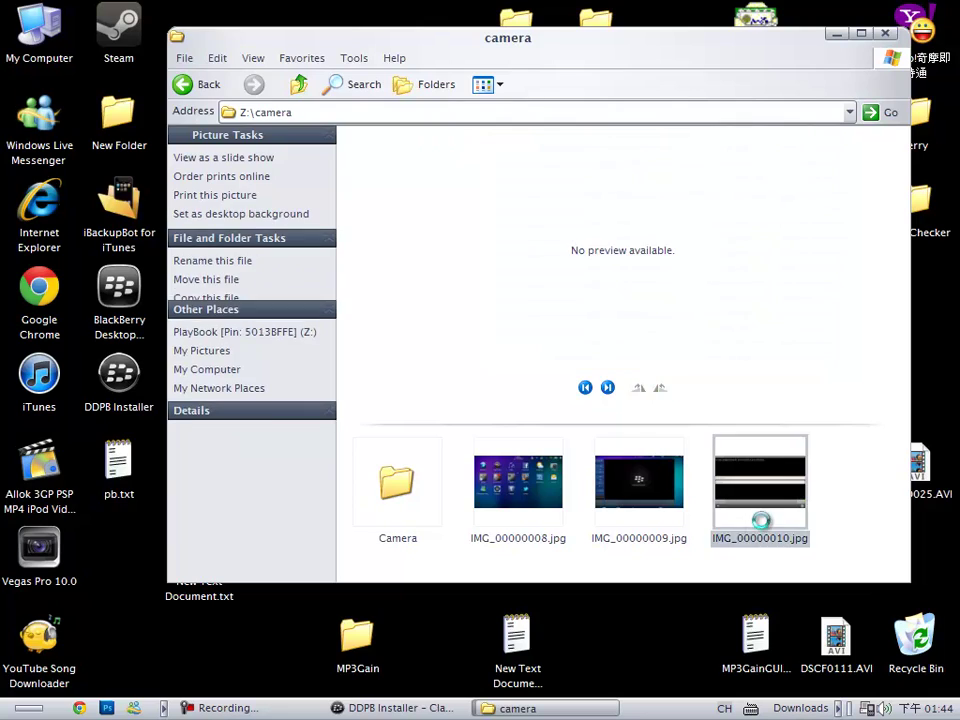
double_click(735, 505)
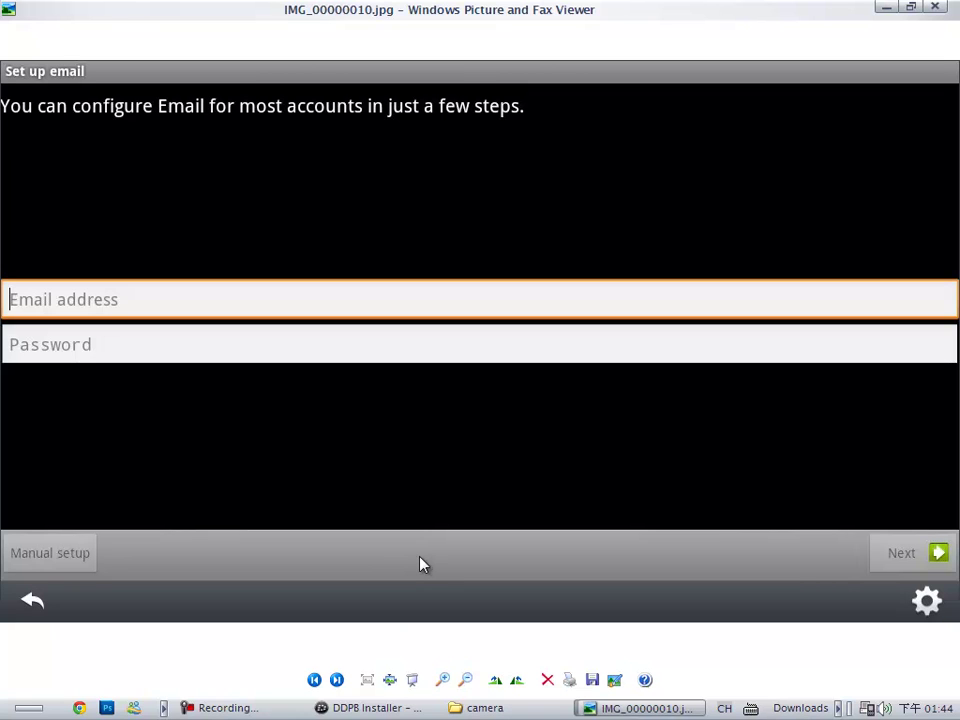
left_click(934, 8)
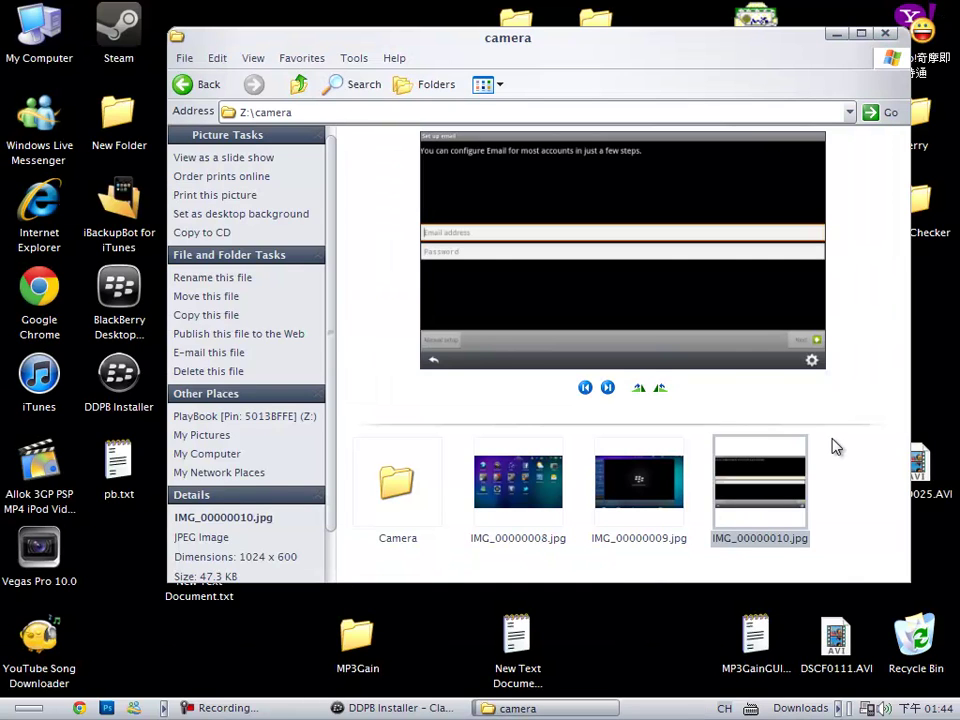
Refresh again, view the Player Settings screenshot IMG_00000011.jpg, and close the viewer.
right_click(840, 475)
left_click(739, 556)
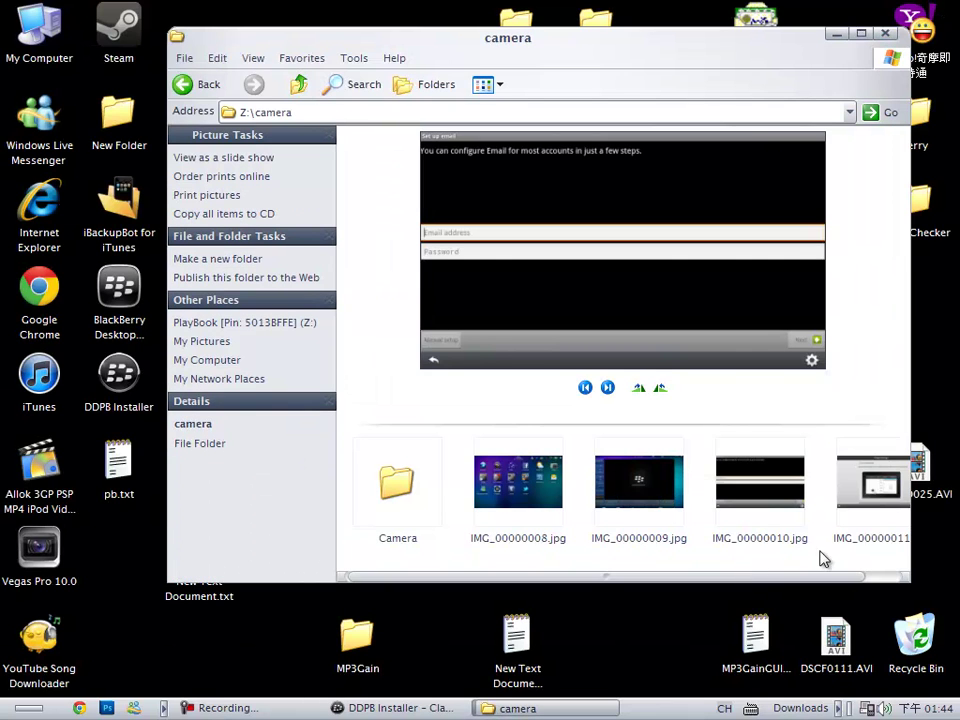
left_click(880, 495)
double_click(880, 495)
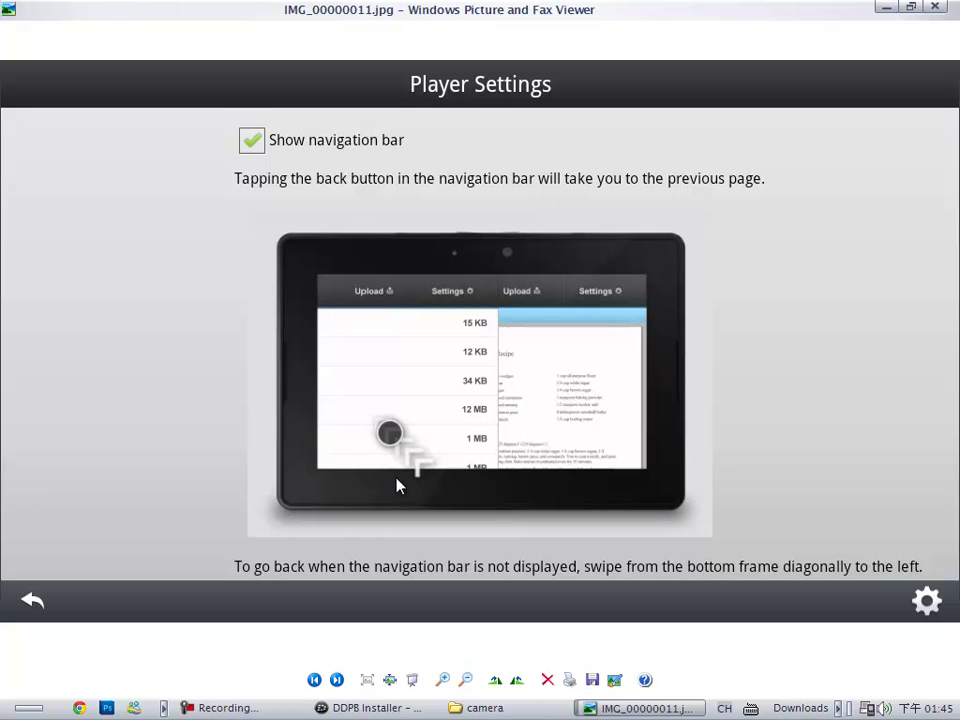
left_click(952, 6)
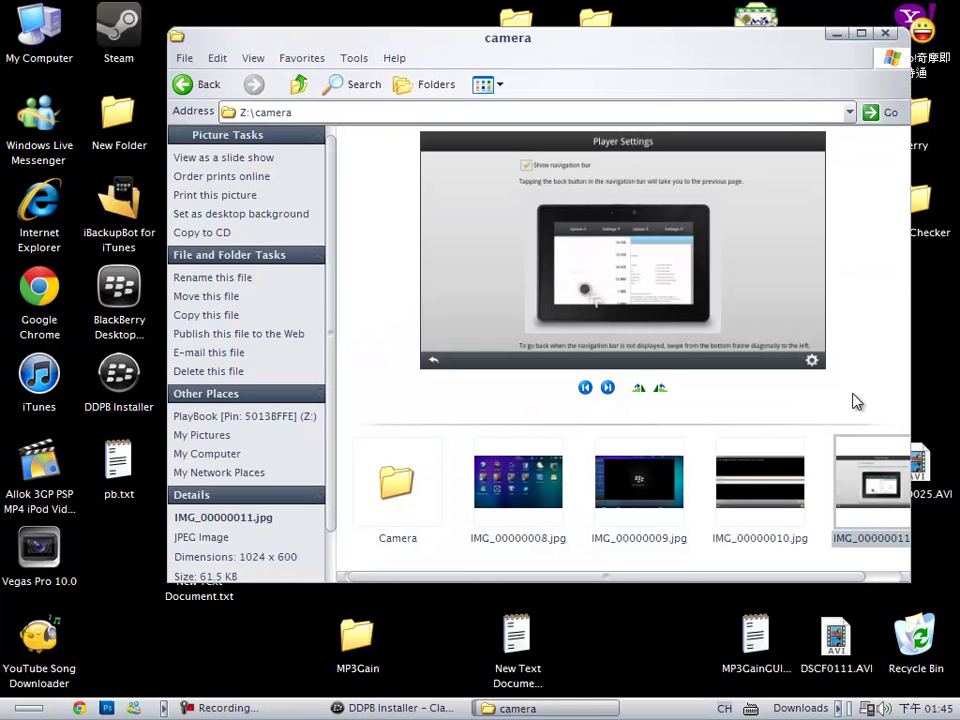